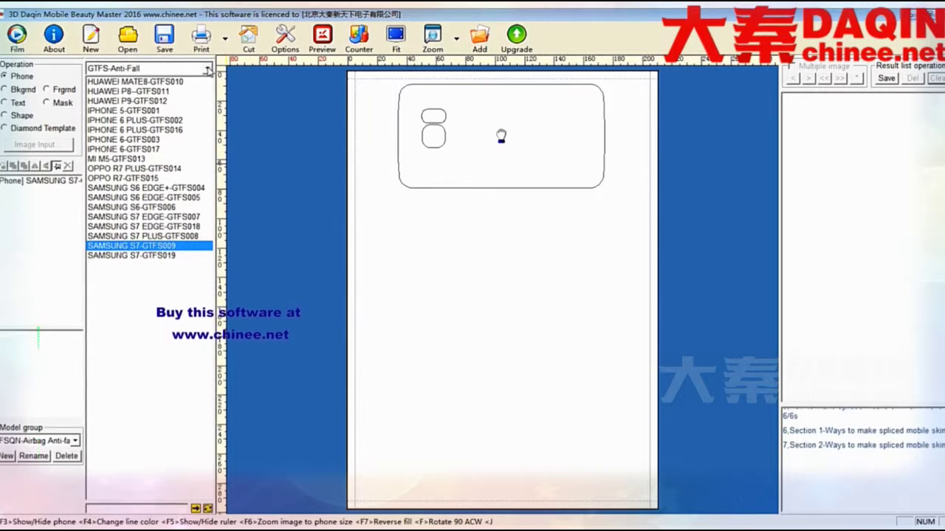
Add the IPHONE 6-DDFHFS002 template from the FHFS-Anti-slip antifall group, rotate it horizontal and place it directly below the Samsung outline.
click(208, 69)
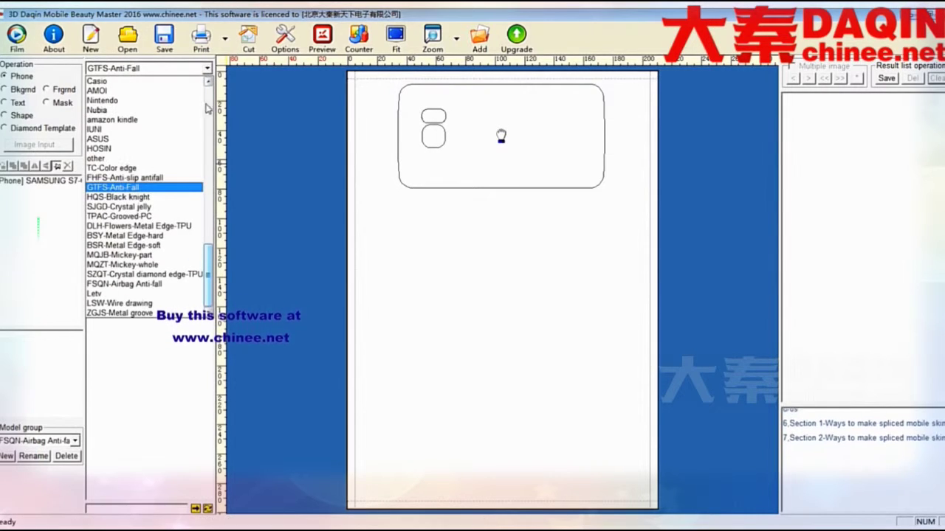
click(118, 177)
double_click(127, 103)
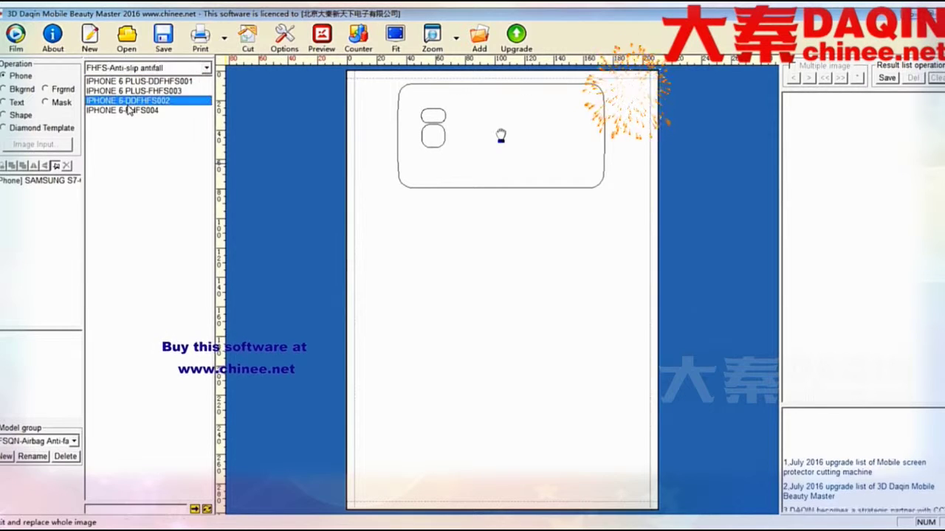
key(F8)
drag(507, 362, 512, 254)
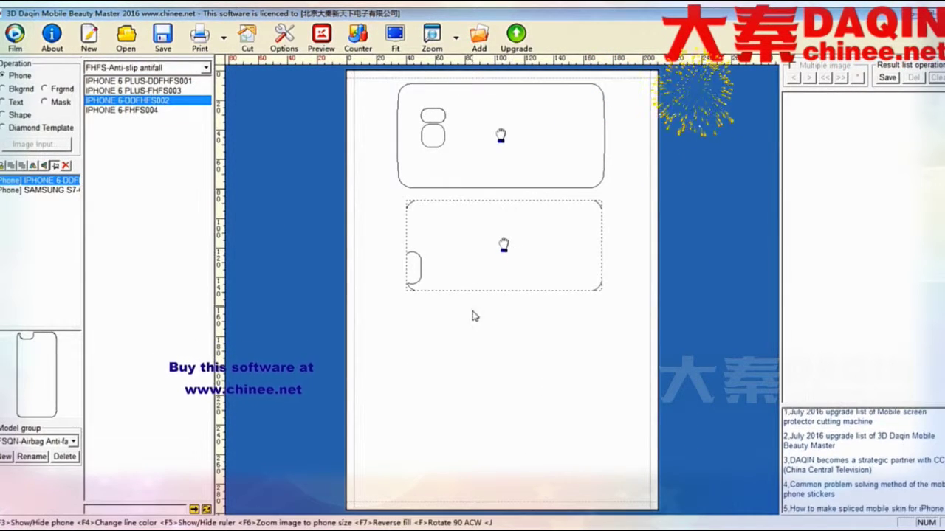
click(475, 317)
Add a second IPHONE 6-DDFHFS002 outline, rotate it horizontal and place it near the lower edge of the page.
double_click(128, 102)
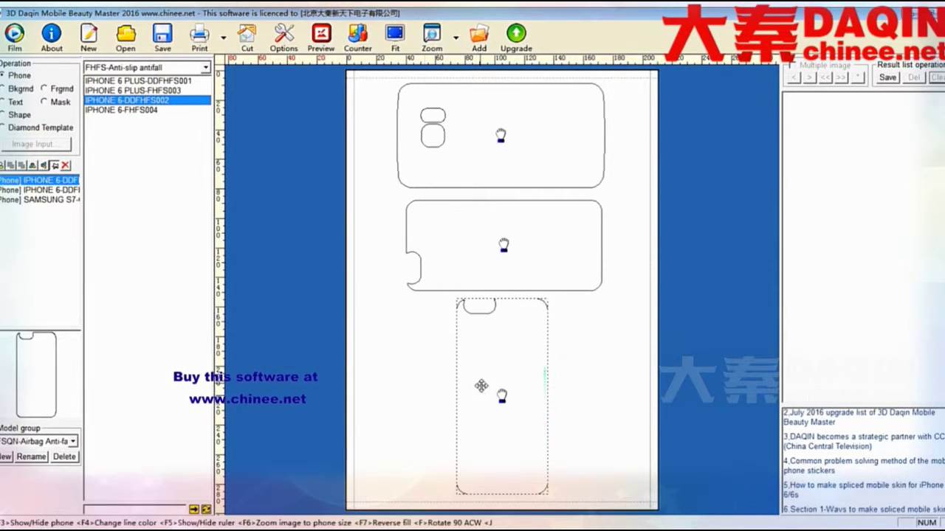
key(F8)
drag(507, 406, 508, 452)
click(492, 386)
Add the IPHONE 6-GTFS003 template from the GTFS-Anti-Fall group, rotated horizontal, in the gap between the two iPhone 6 outlines.
click(205, 67)
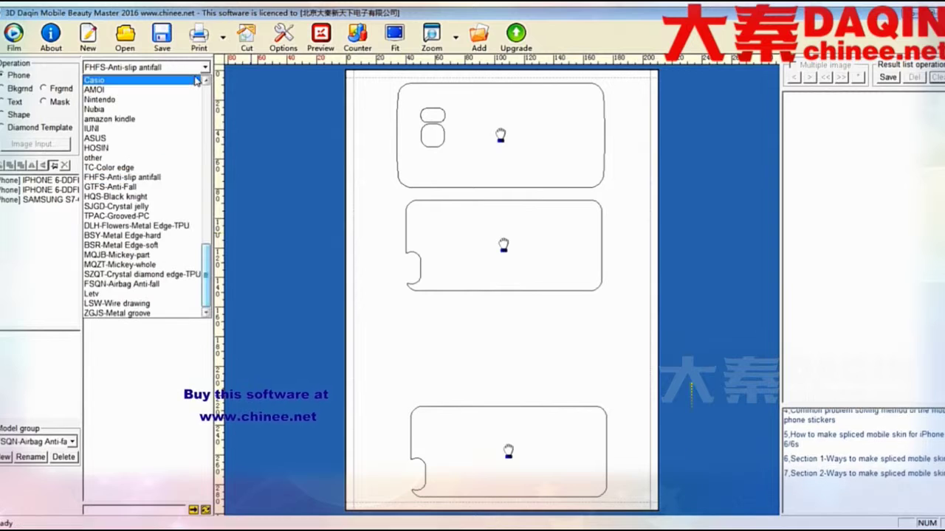
click(149, 189)
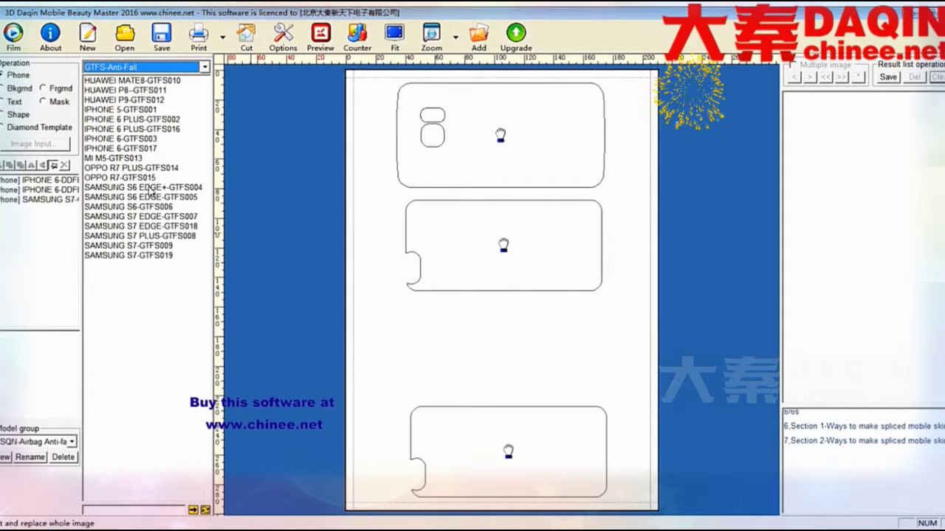
double_click(120, 138)
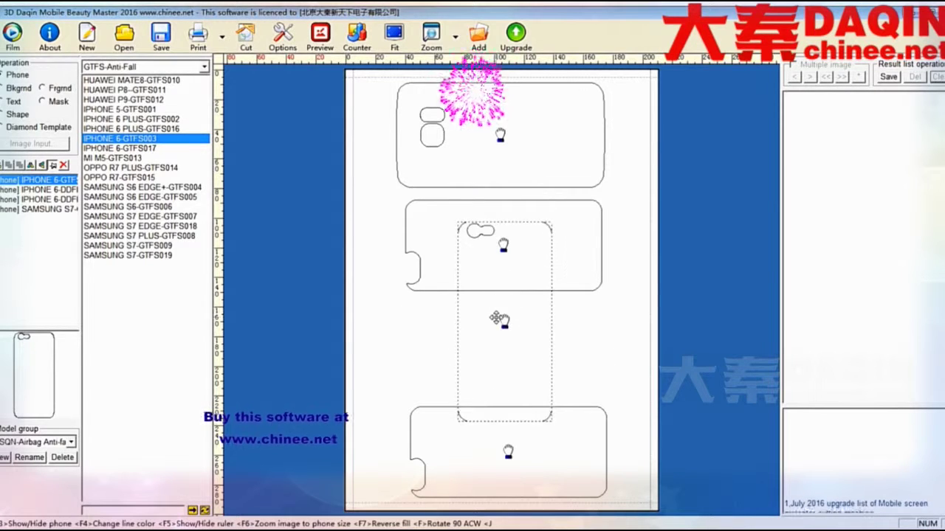
drag(500, 318, 502, 344)
key(j)
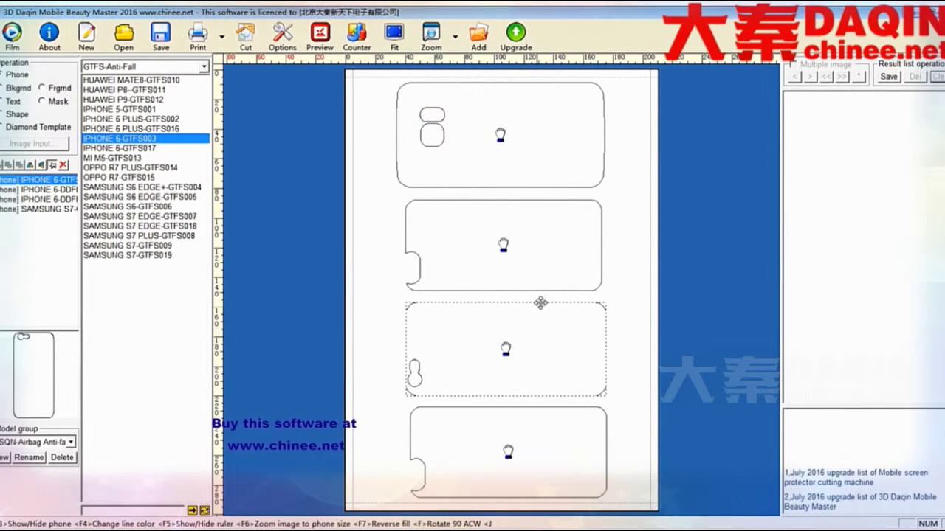
Nudge the lowest iPhone outline and the Samsung outline so the four templates are spaced and aligned down the page.
drag(510, 453, 507, 459)
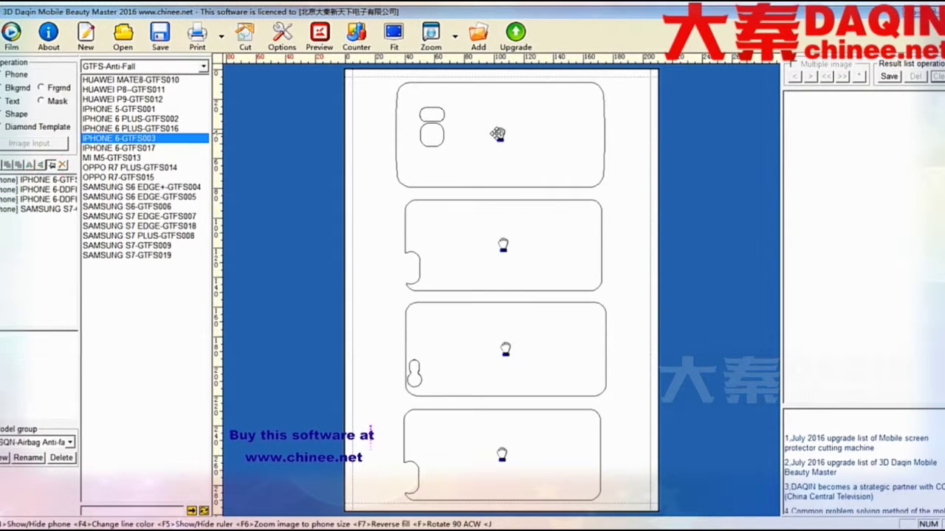
drag(498, 134, 503, 137)
click(522, 251)
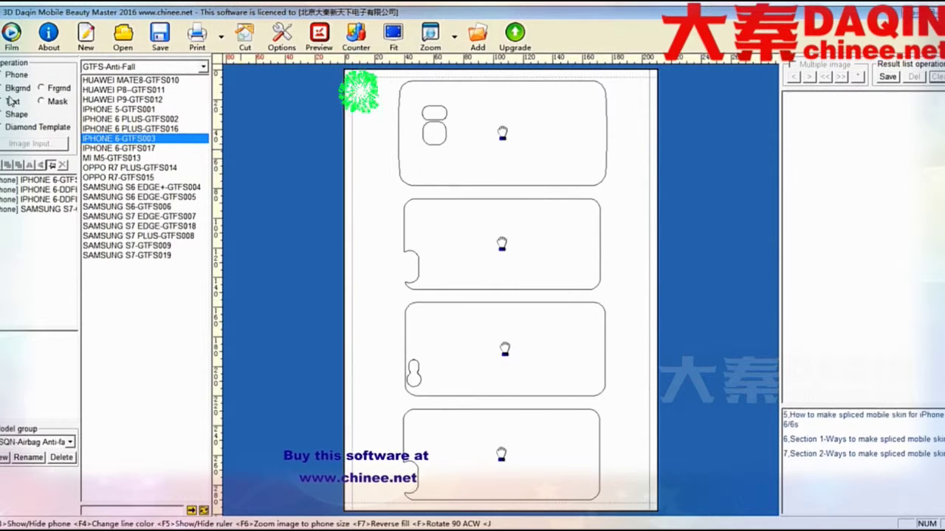
Import the desktop photo sy_66814343466.jpg as a background image for processing.
click(13, 101)
click(135, 153)
click(299, 153)
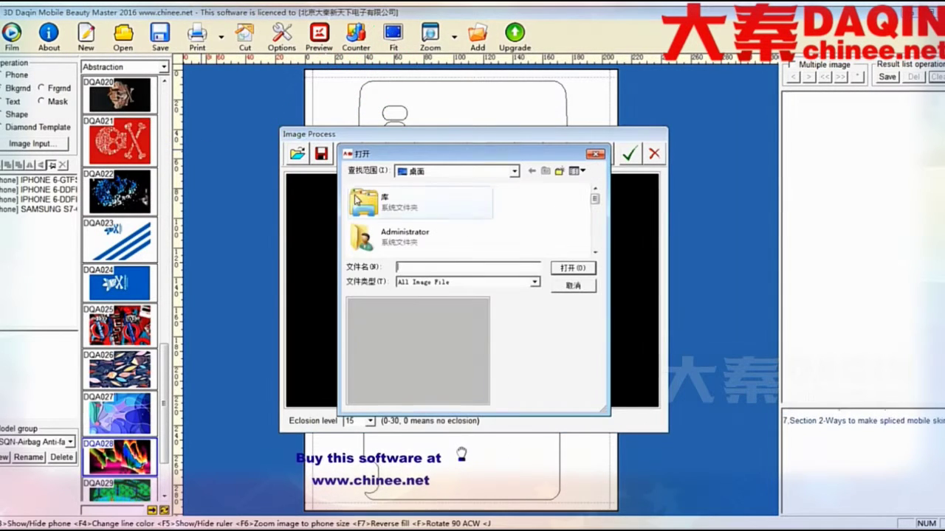
scroll(583, 197, down, 5)
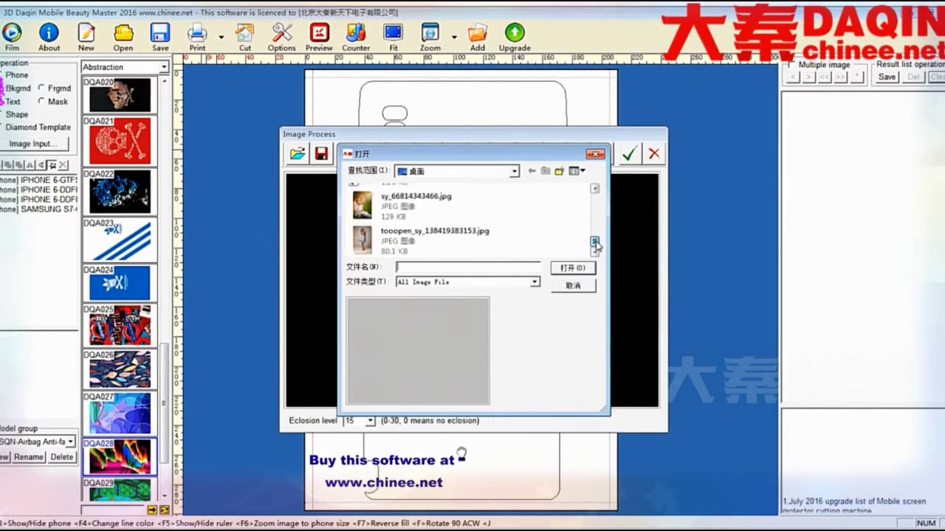
click(409, 206)
click(561, 269)
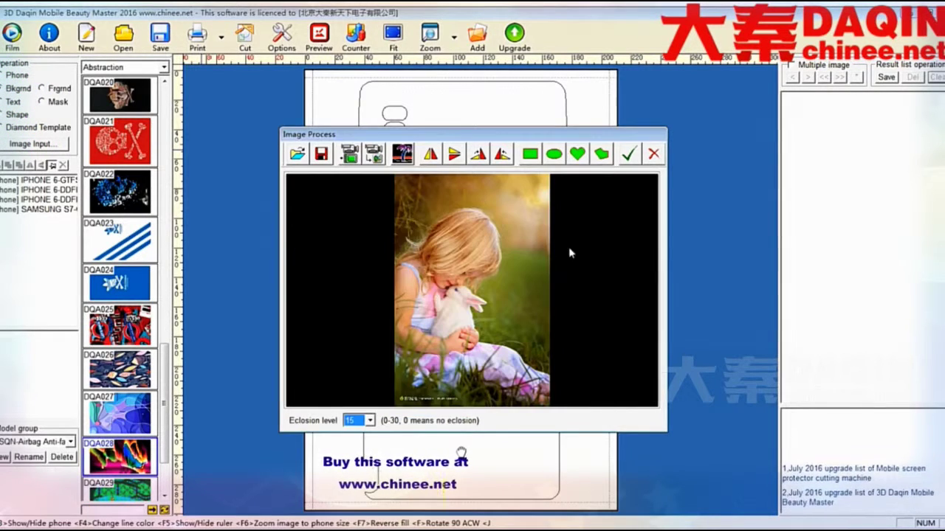
Rotate the girl-and-rabbit photo 90° counterclockwise, crop it with a full-width rectangle around the girl and rabbit, and place it on the page.
click(502, 155)
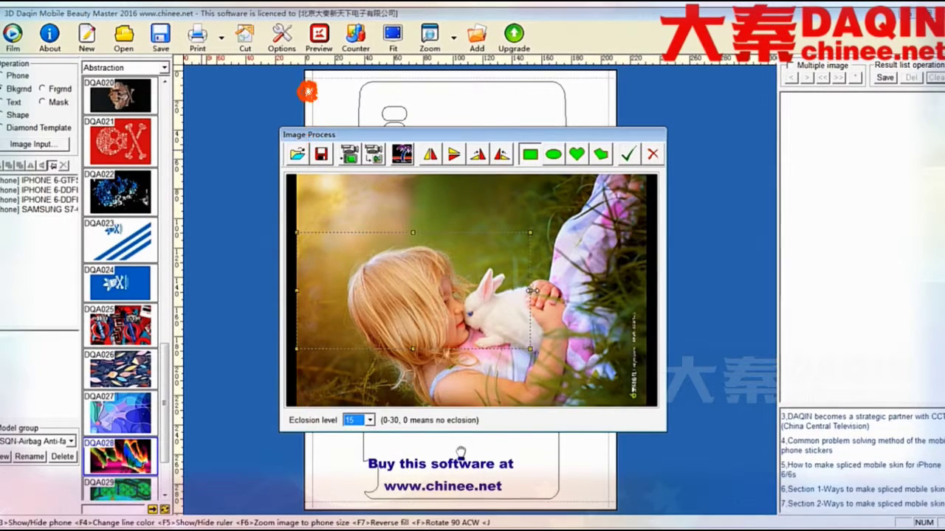
drag(530, 291, 640, 306)
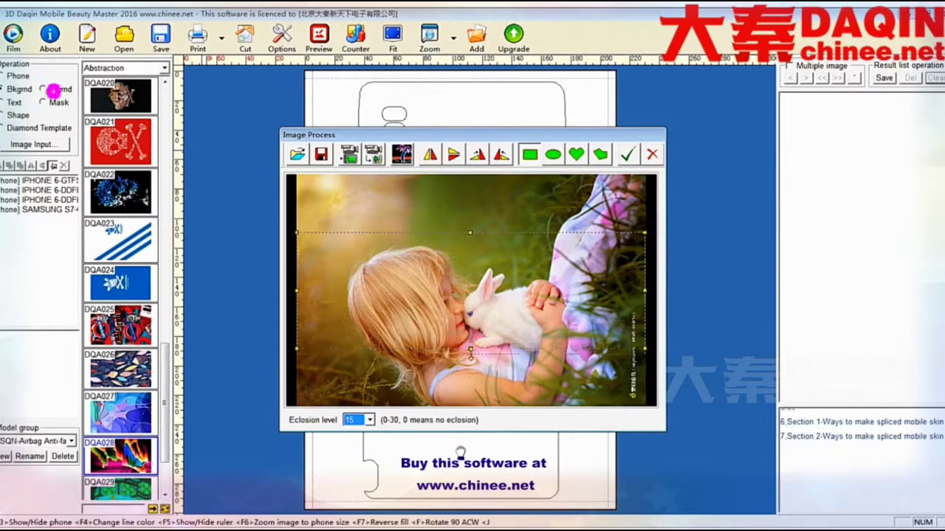
drag(470, 351, 471, 403)
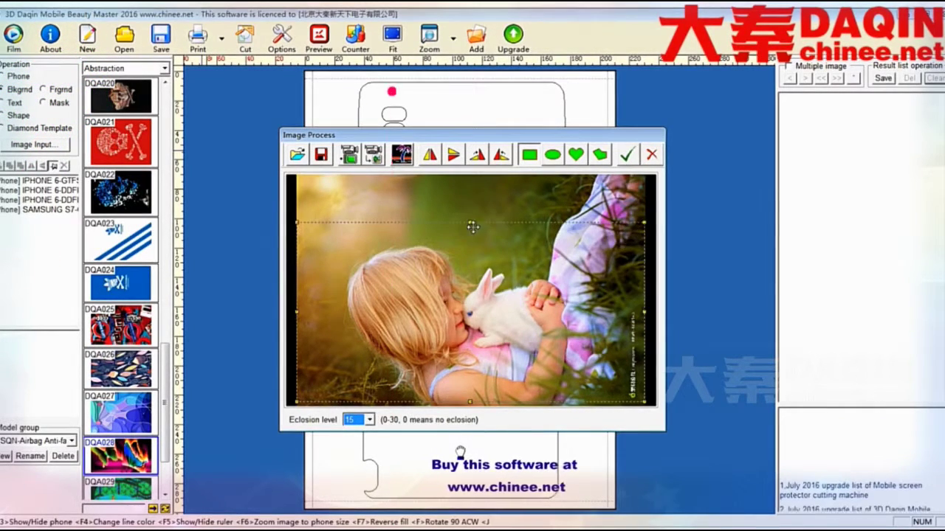
drag(456, 269, 457, 265)
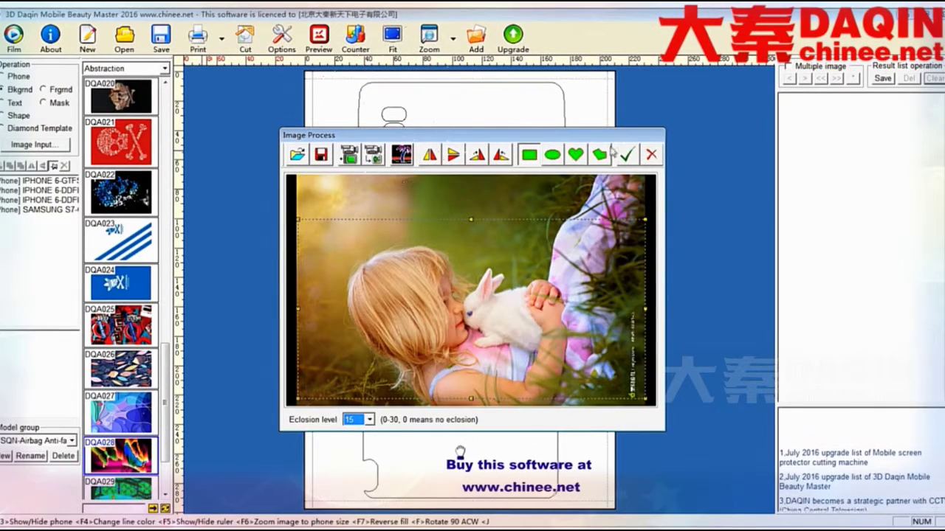
click(627, 154)
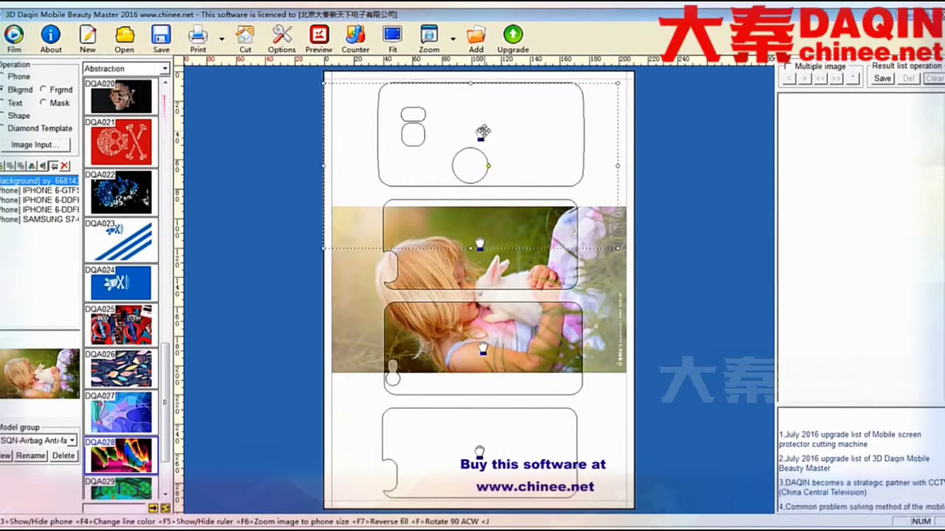
Move the girl-and-rabbit photo over the Samsung outline and shrink it until it just covers the template.
click(482, 131)
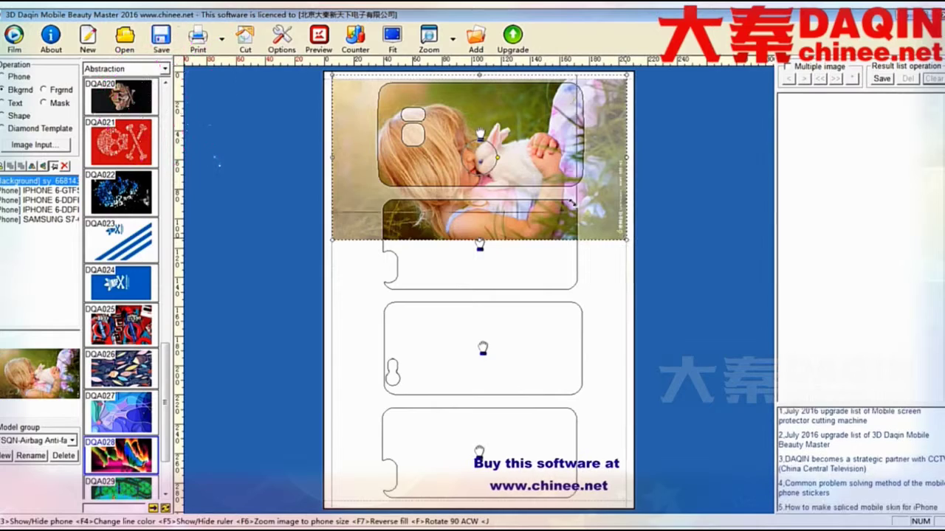
key(F6)
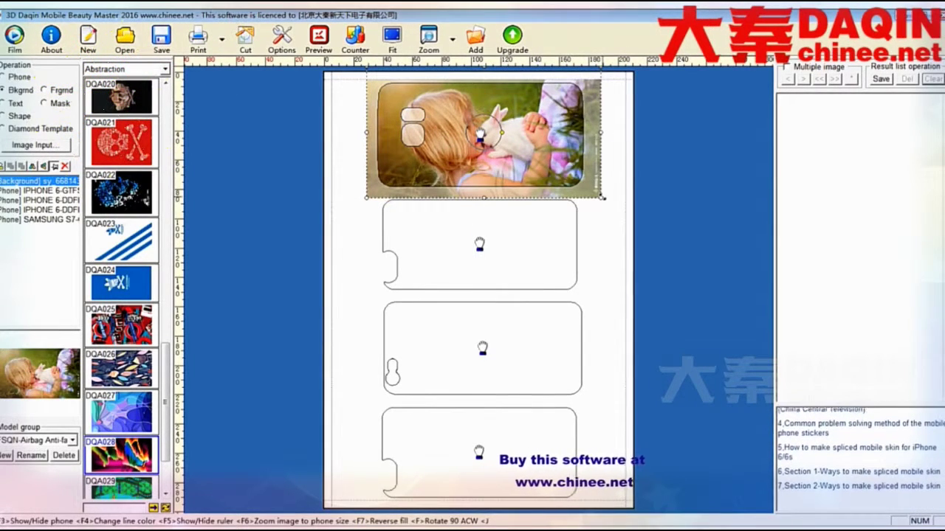
mouse_move(603, 198)
mouse_down()
mouse_move(576, 192)
mouse_move(600, 203)
mouse_up()
click(568, 220)
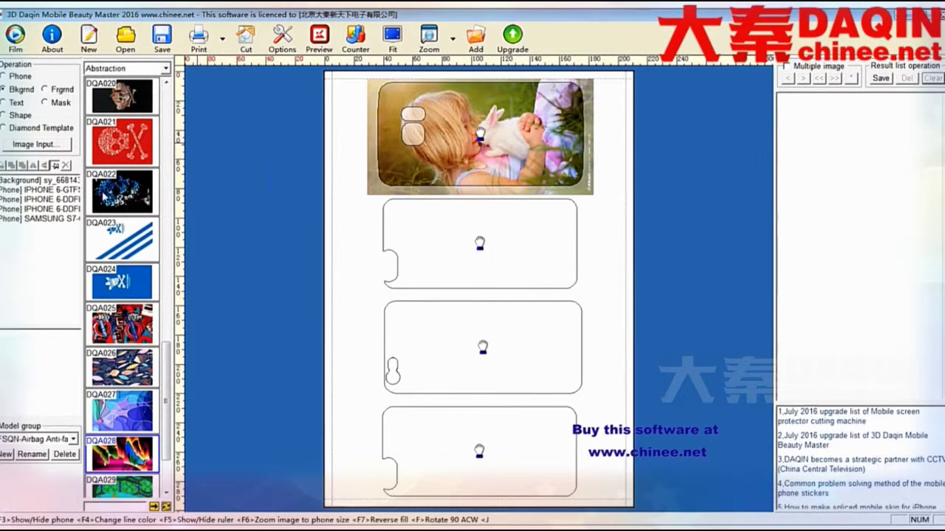
Import the desktop photo tooopen_sy_138419383153.jpg as another background image for processing.
click(35, 144)
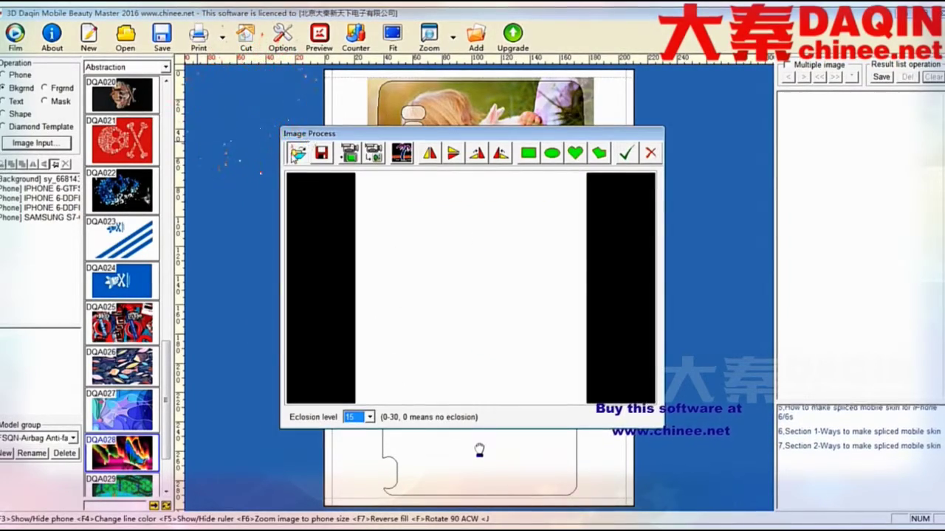
click(297, 153)
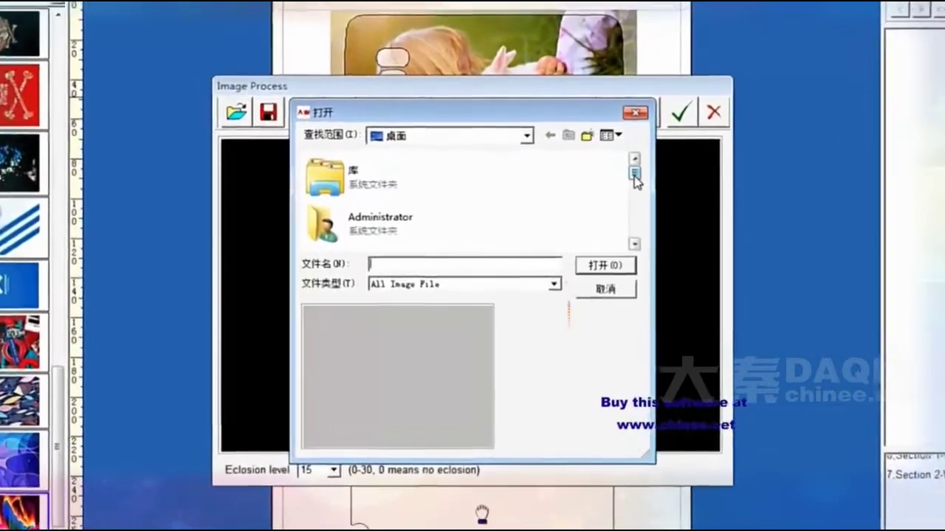
drag(590, 195, 591, 213)
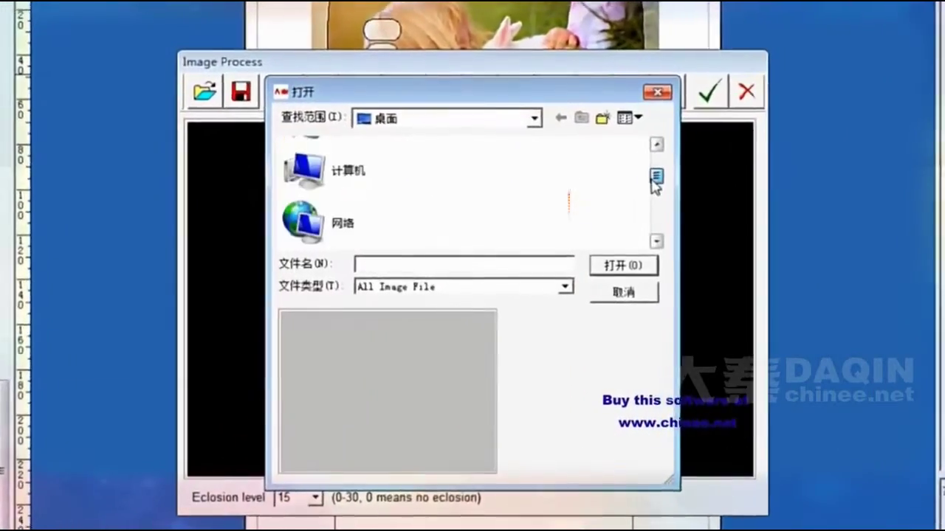
drag(652, 180, 653, 231)
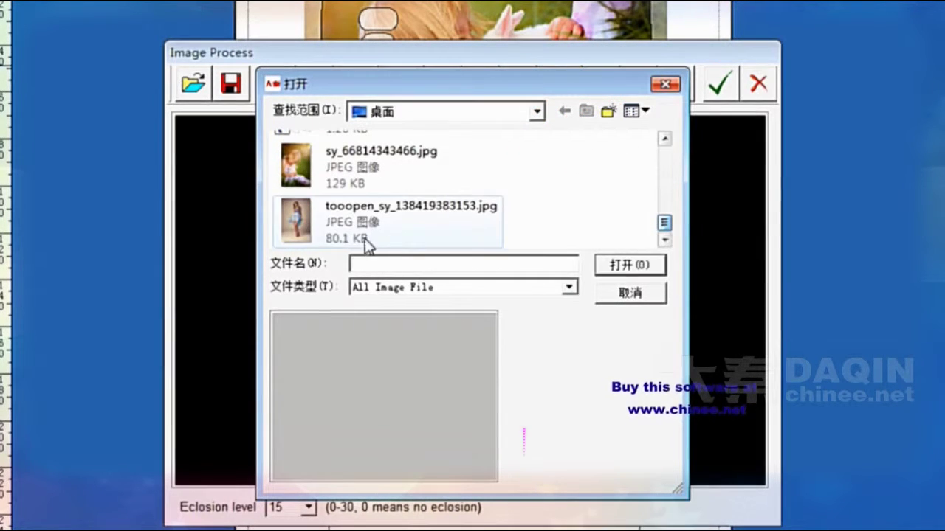
click(312, 234)
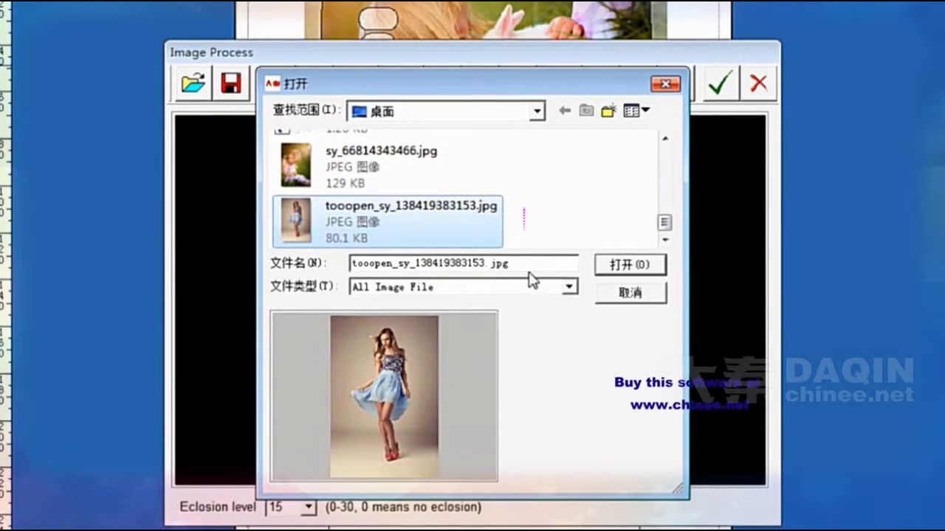
click(628, 266)
Rotate the woman's photo 90° counterclockwise, crop it with a full-width rectangle around her figure, and place it on the page.
click(518, 85)
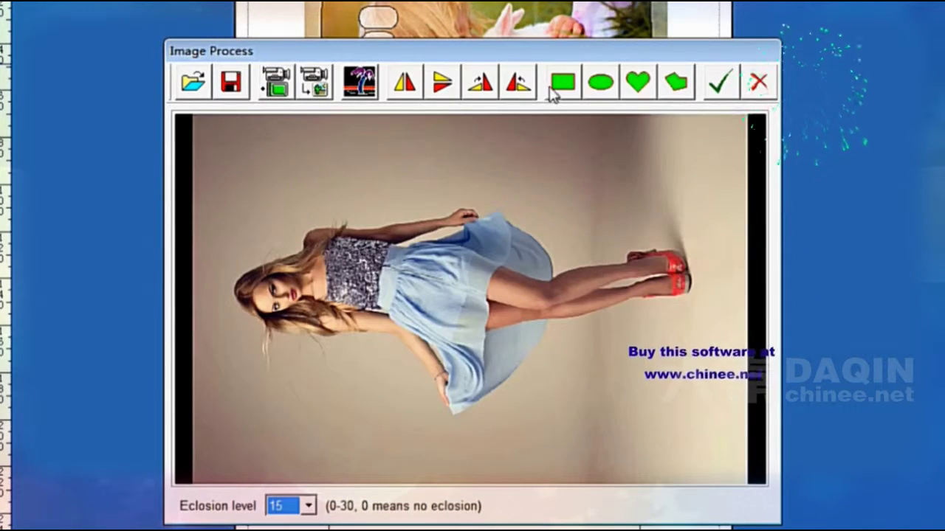
click(550, 87)
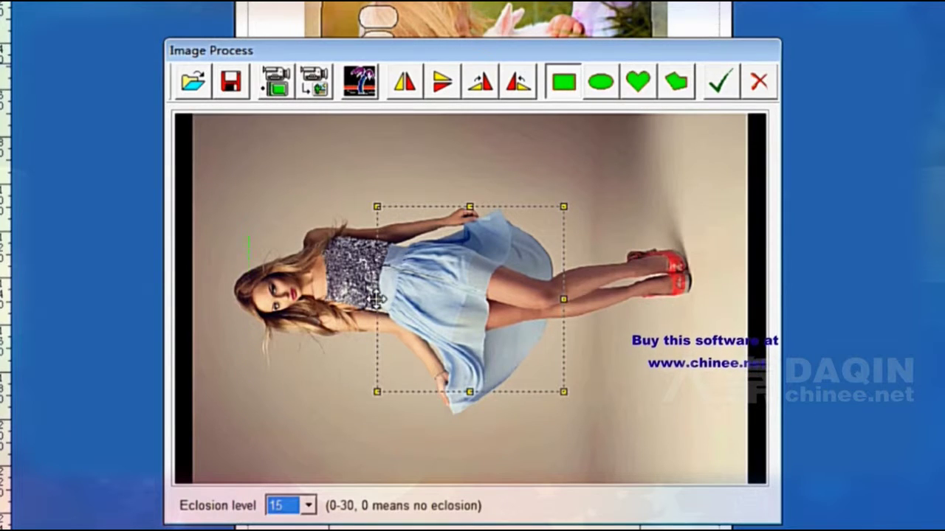
drag(377, 298, 177, 273)
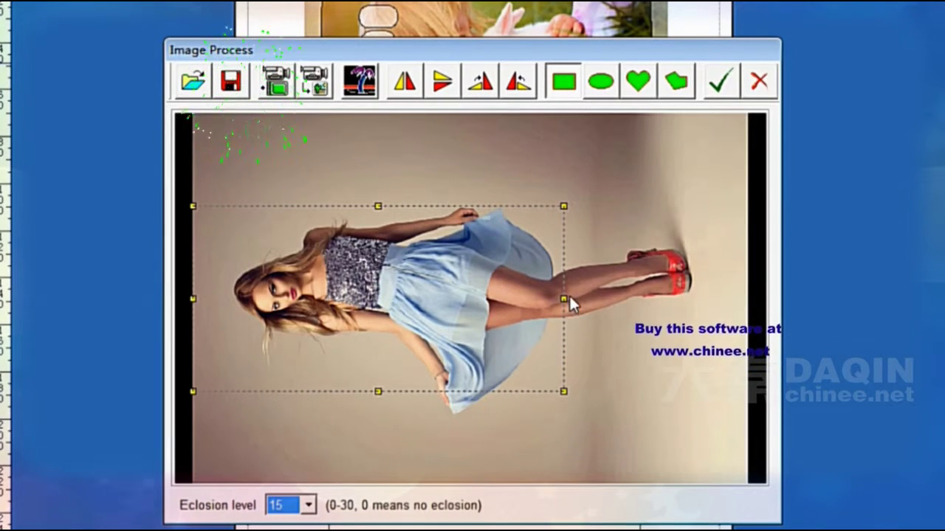
drag(566, 303, 747, 301)
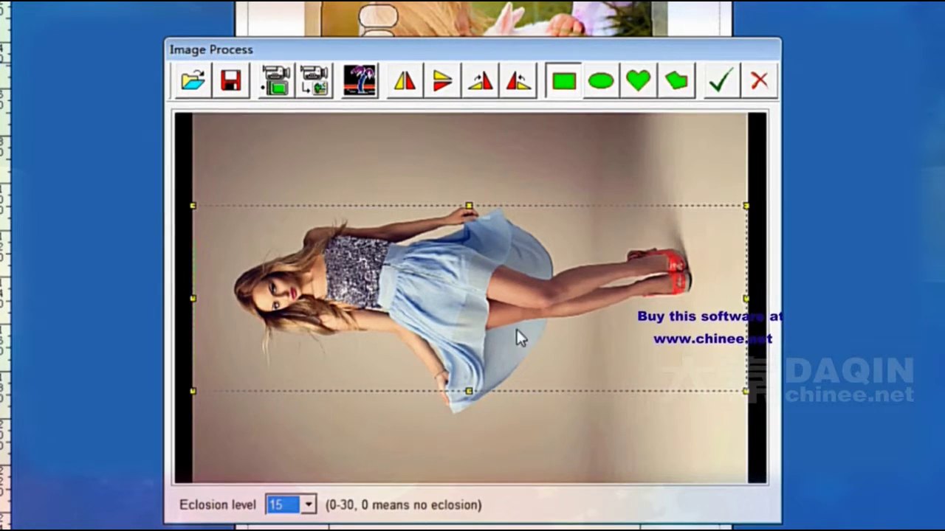
drag(467, 392, 457, 355)
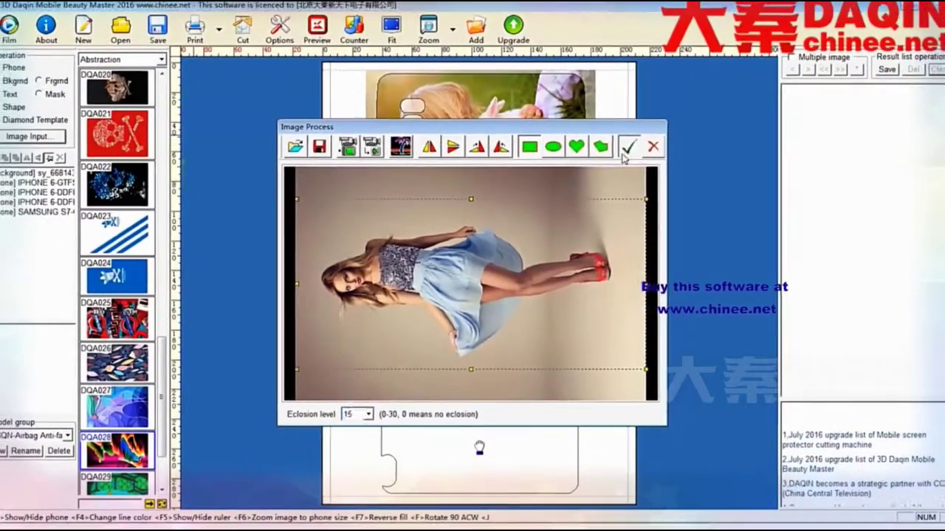
click(645, 134)
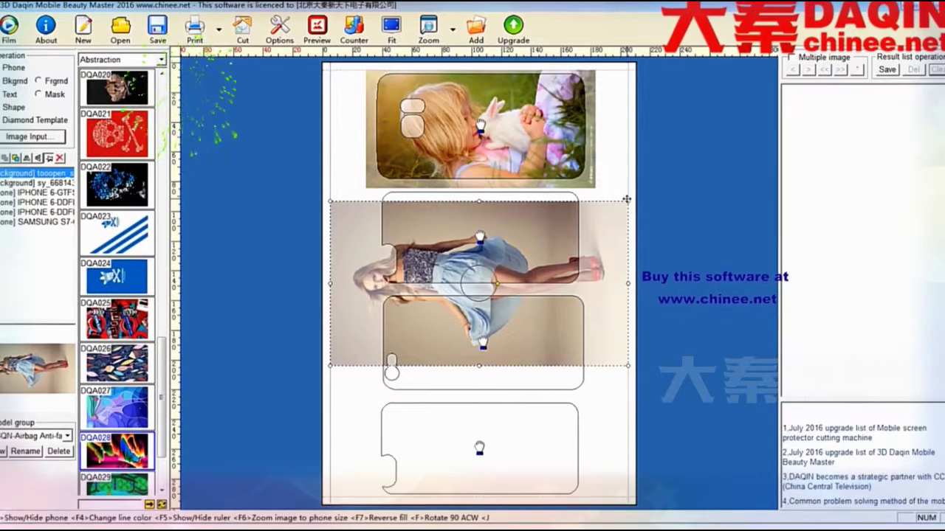
Shrink the woman's photo and position it so it covers the second outline from the top of the page.
drag(626, 200, 561, 240)
drag(445, 257, 488, 203)
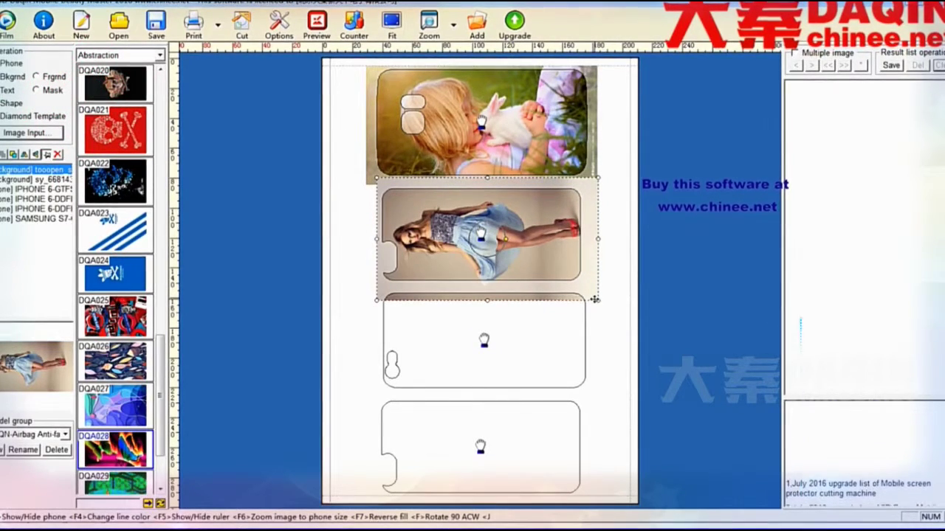
drag(598, 299, 591, 298)
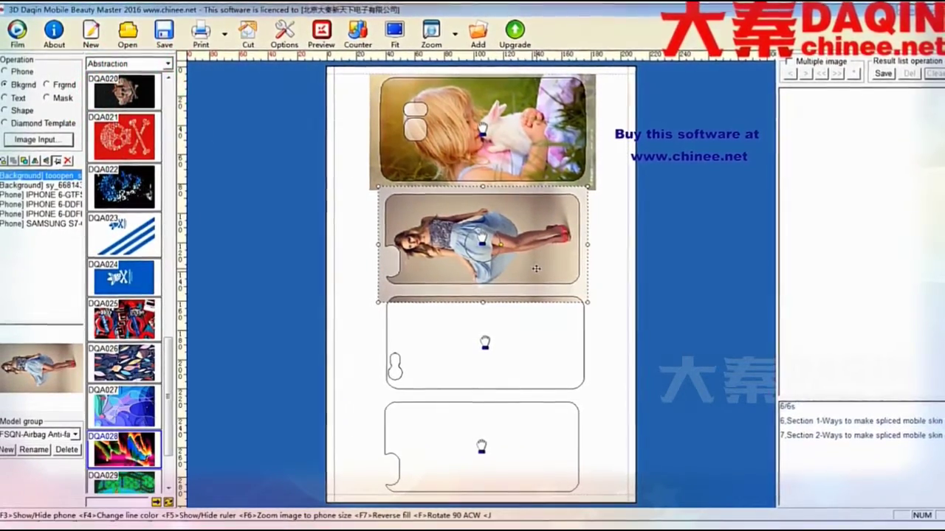
click(607, 288)
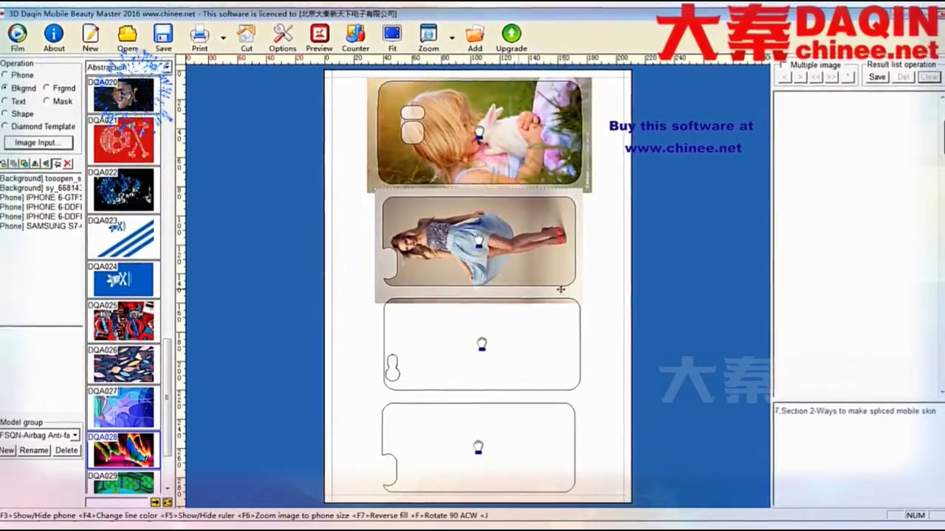
Import the desktop picture DQD017.jpg as another background image for processing.
click(39, 143)
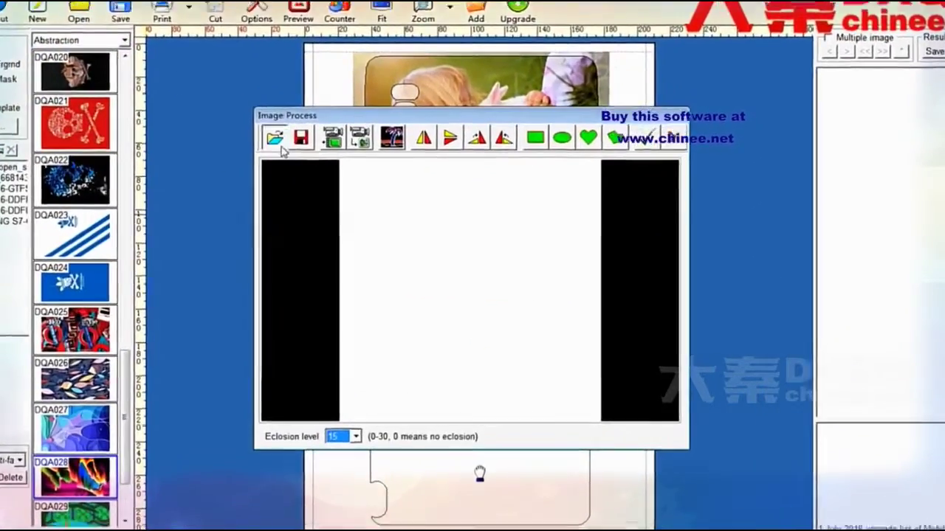
click(278, 142)
scroll(611, 236, down, 5)
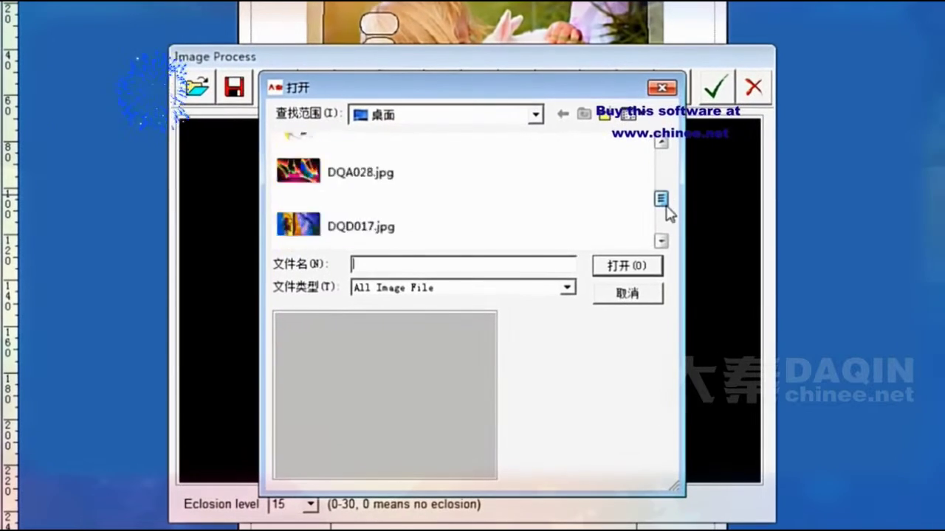
scroll(660, 232, up, 4)
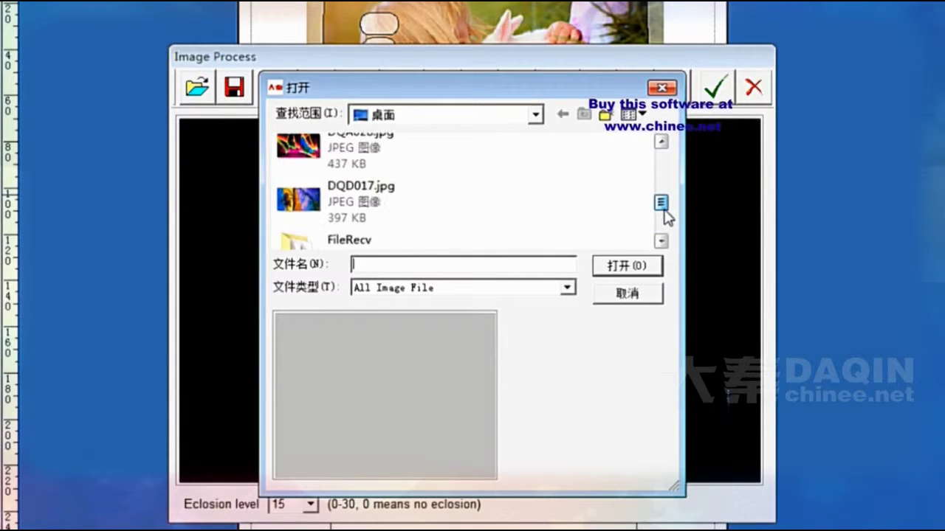
click(369, 193)
click(608, 265)
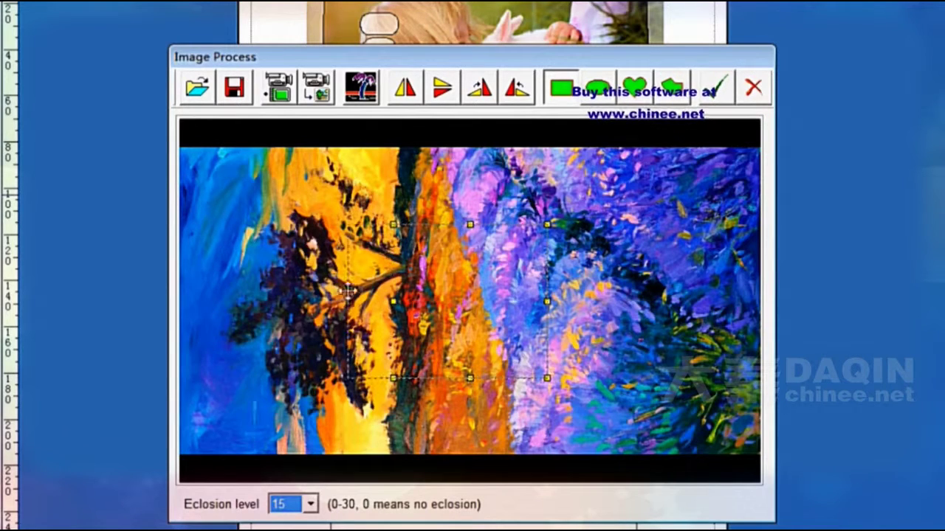
Crop the tree painting with a rectangle spanning nearly its full width and most of its height, and place it on the page.
drag(183, 268, 184, 268)
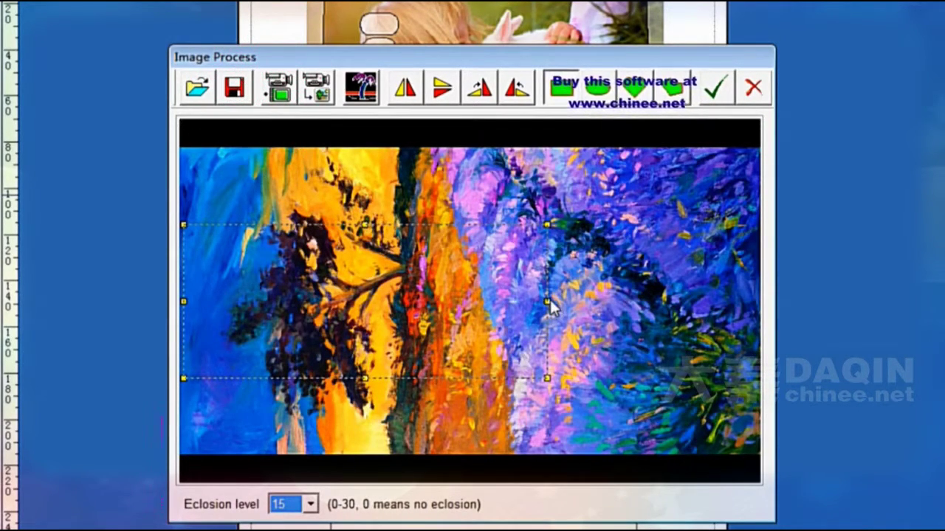
drag(547, 302, 751, 330)
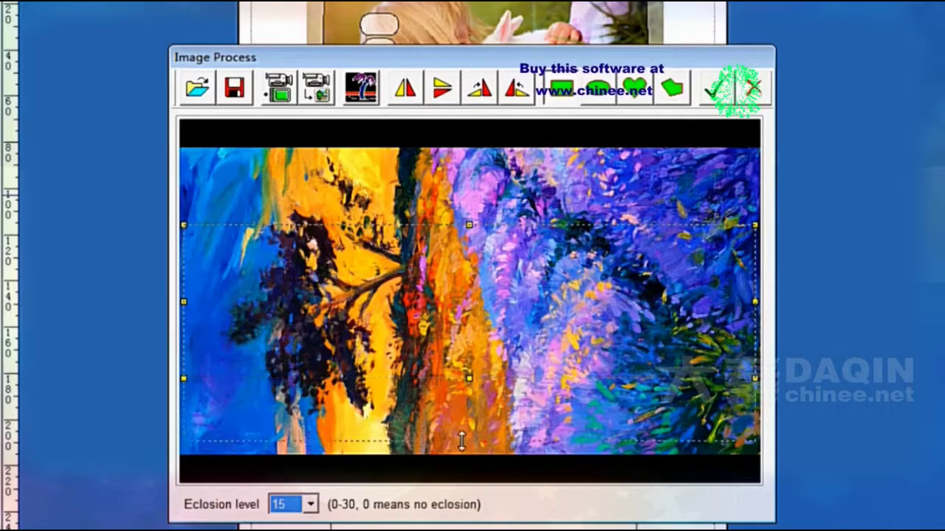
drag(461, 441, 461, 454)
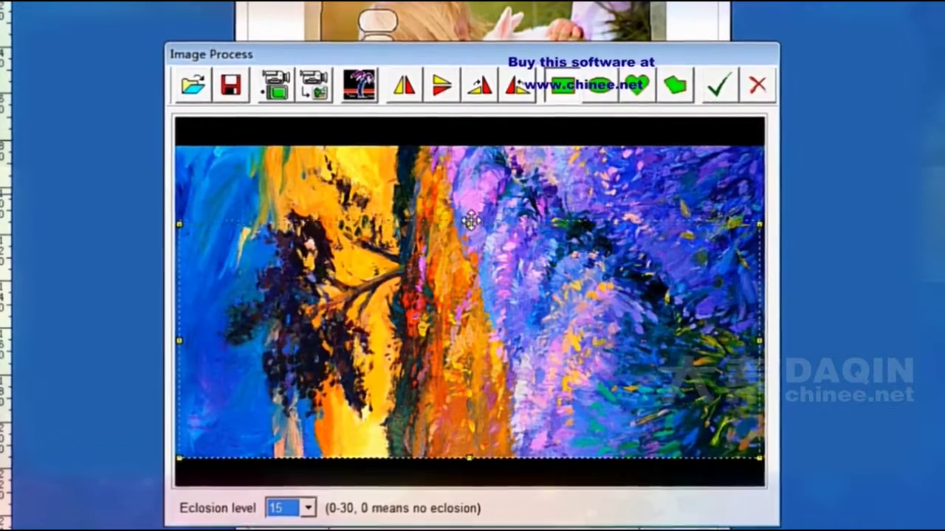
drag(469, 225, 472, 206)
drag(463, 262, 462, 226)
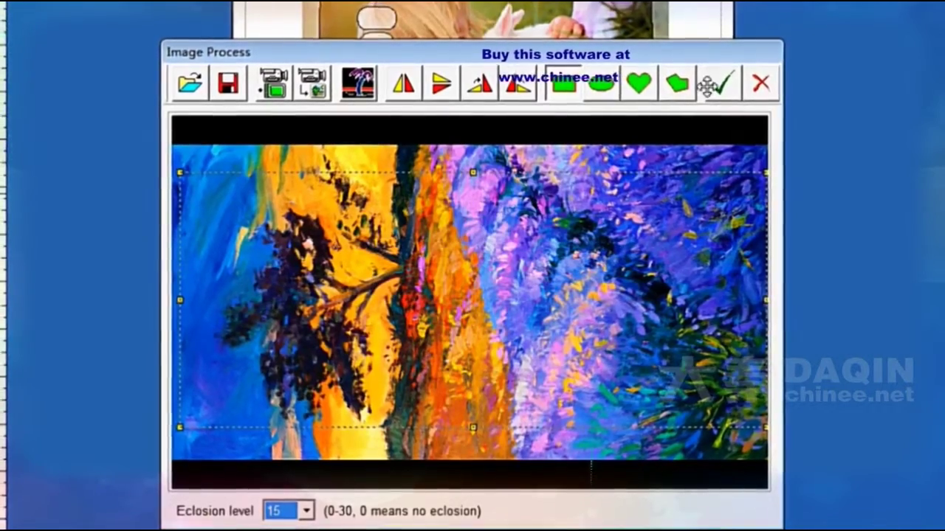
click(715, 81)
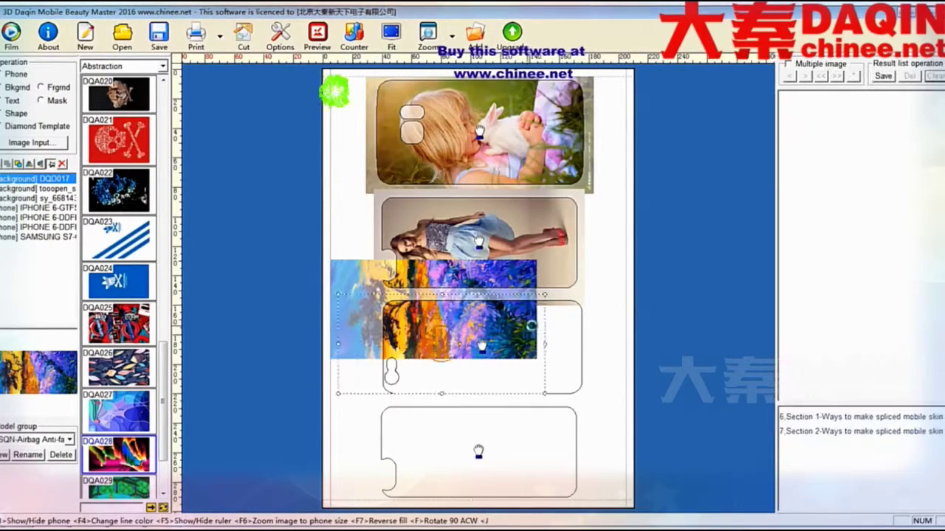
Position the tree painting over the third outline from the top of the page and enlarge it slightly to cover the template with a margin.
key(F6)
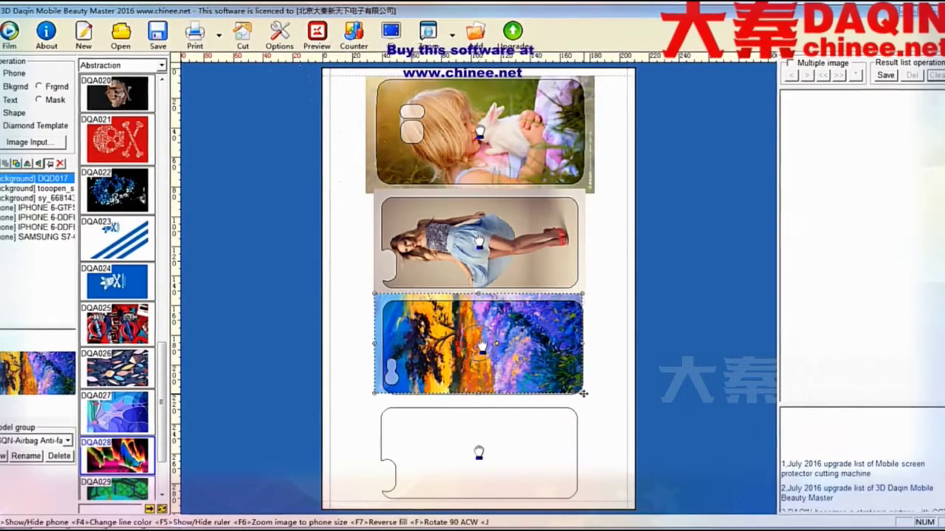
drag(594, 404, 596, 406)
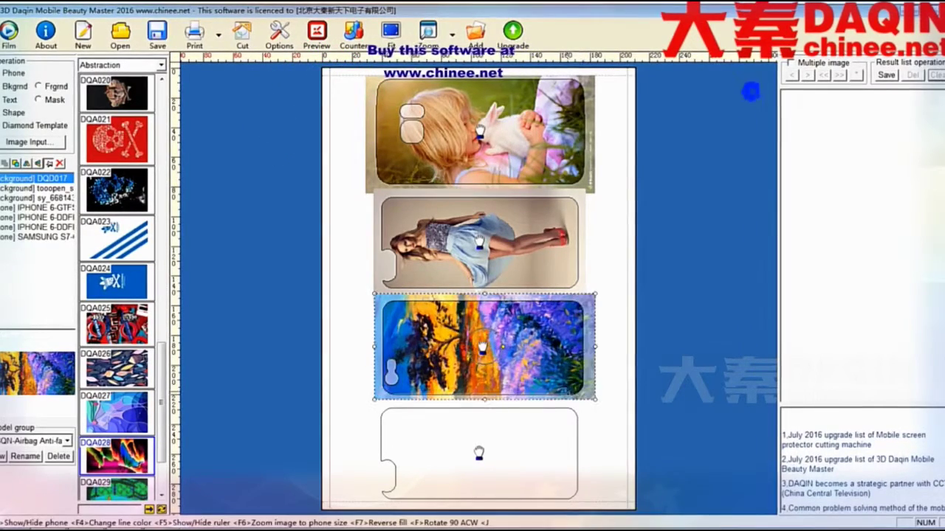
drag(517, 384, 512, 384)
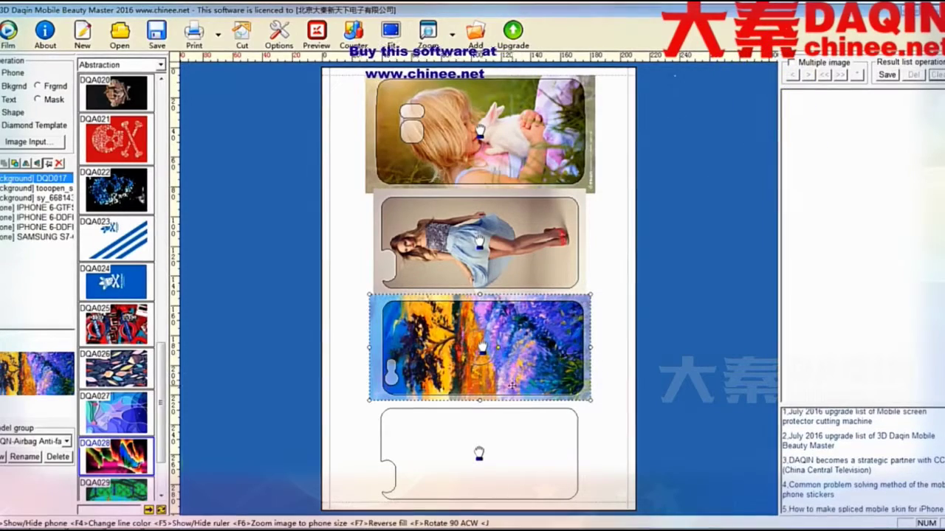
drag(591, 402, 594, 405)
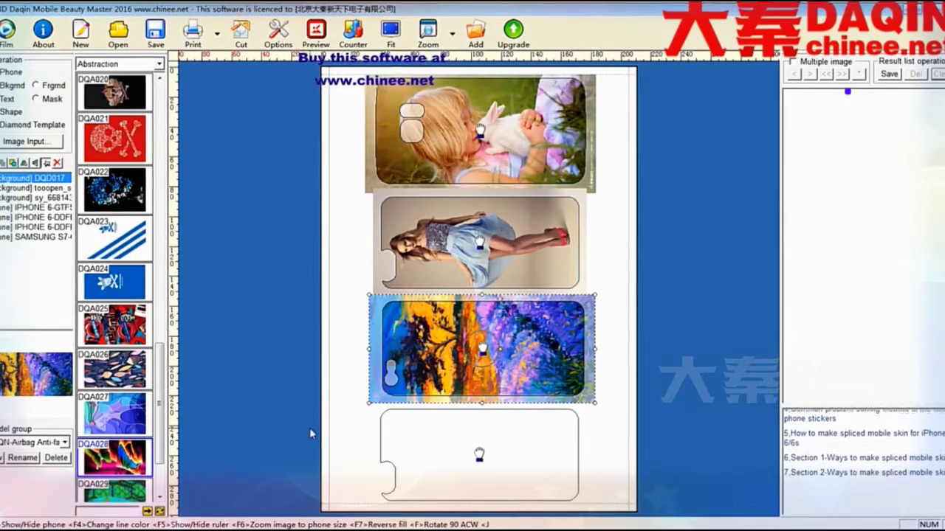
Import the desktop picture DQA028.jpg as a background image and place it on the page uncropped.
click(46, 143)
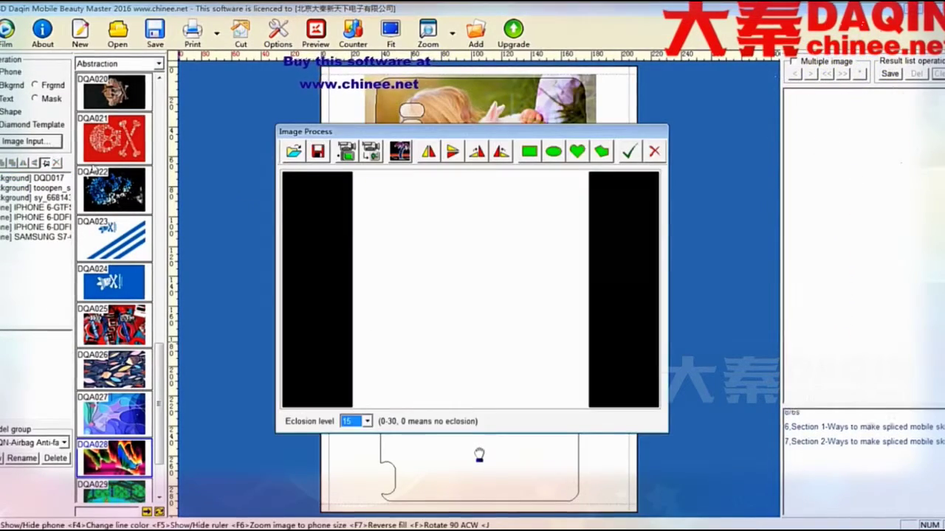
click(294, 152)
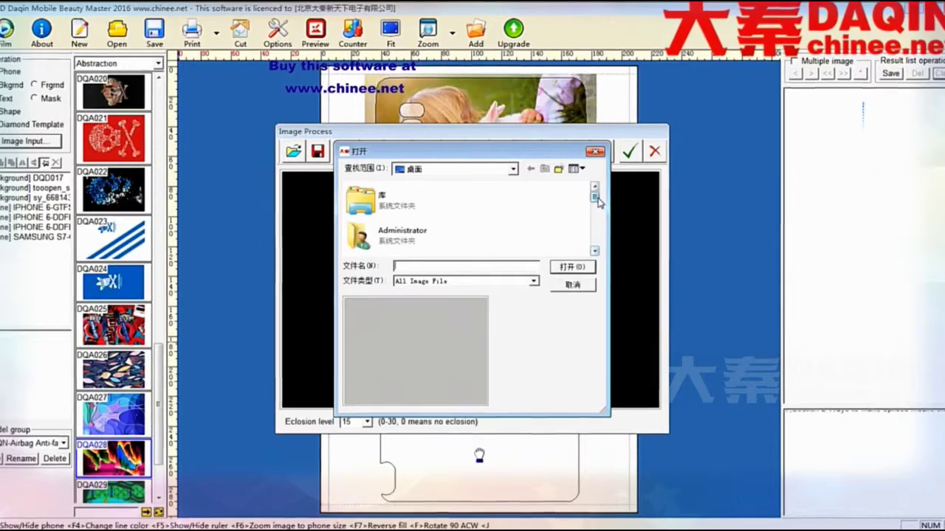
drag(595, 195, 599, 232)
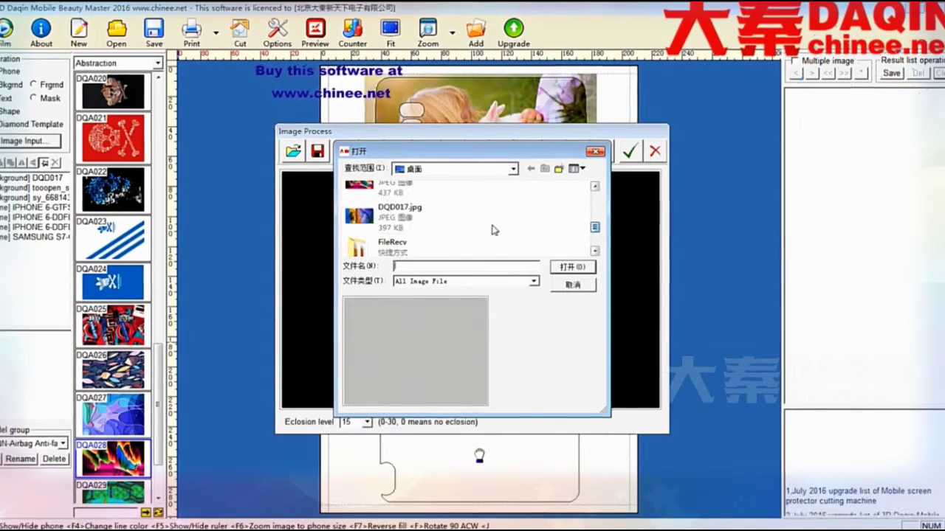
click(399, 185)
click(572, 267)
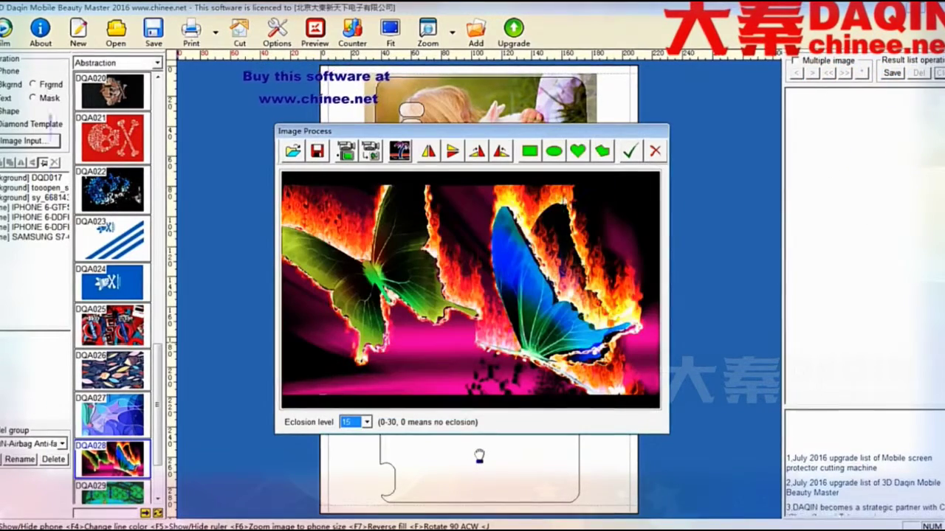
click(630, 152)
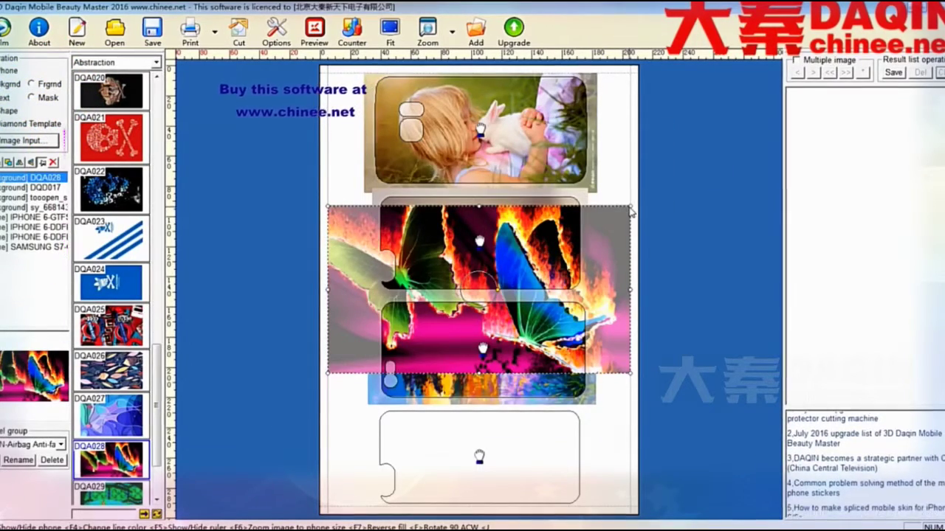
Shrink the butterfly picture and move it over the lowest phone outline so it covers the template.
drag(631, 207, 542, 254)
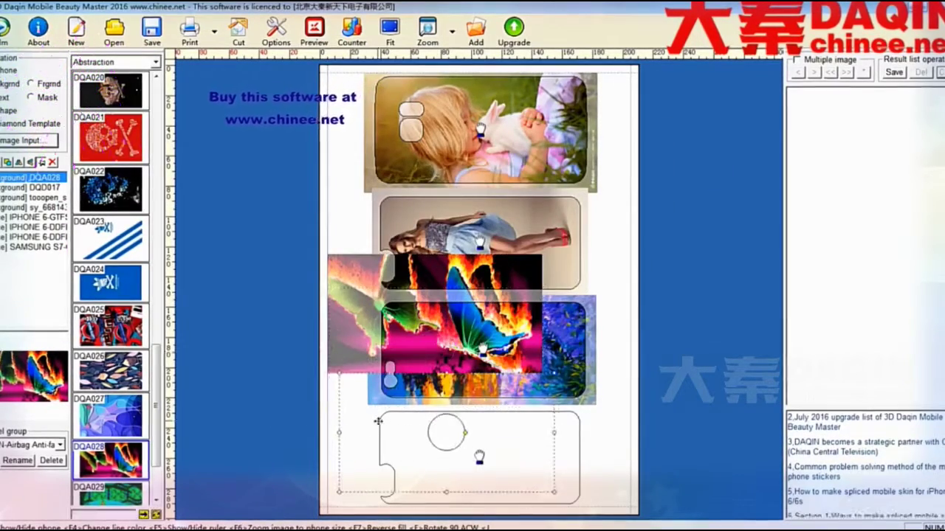
drag(404, 446, 415, 449)
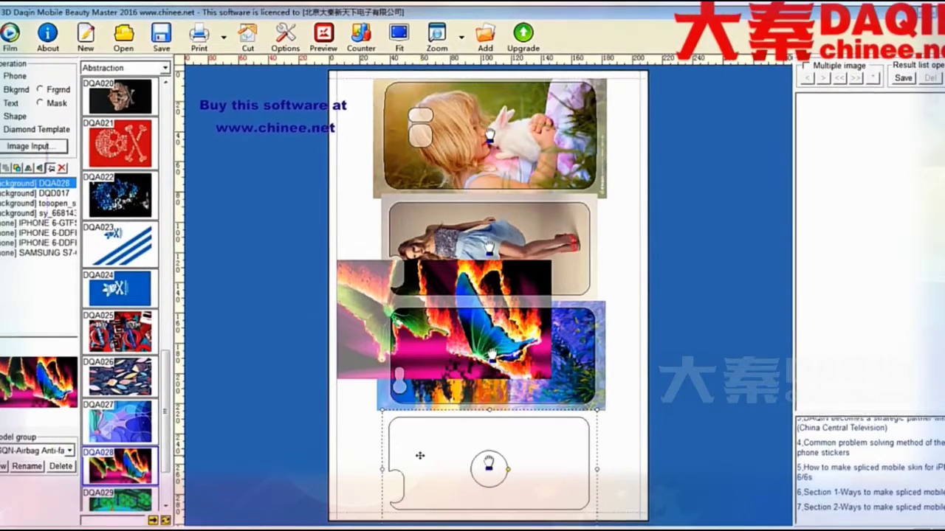
click(419, 456)
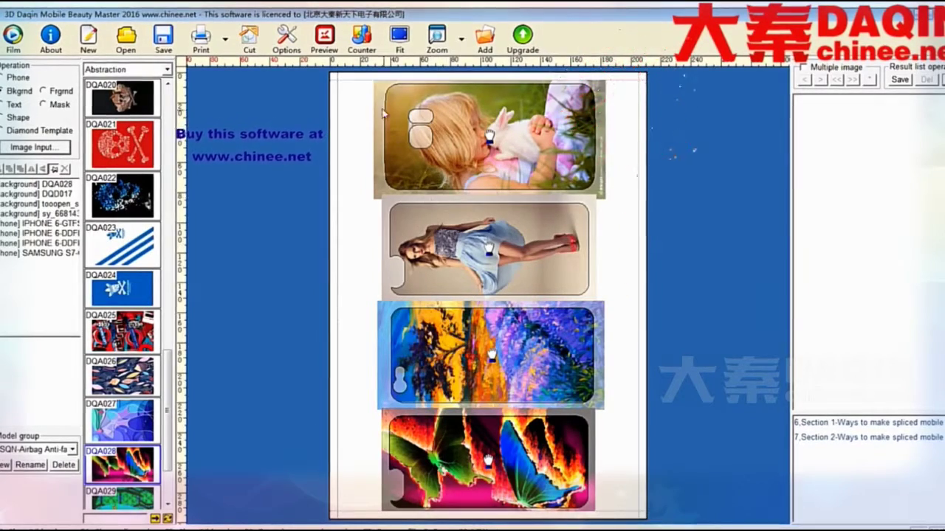
Flip the four phone outlines, the woman's photo and the tree painting vertically as one selection, and start printing the page.
drag(423, 111, 635, 524)
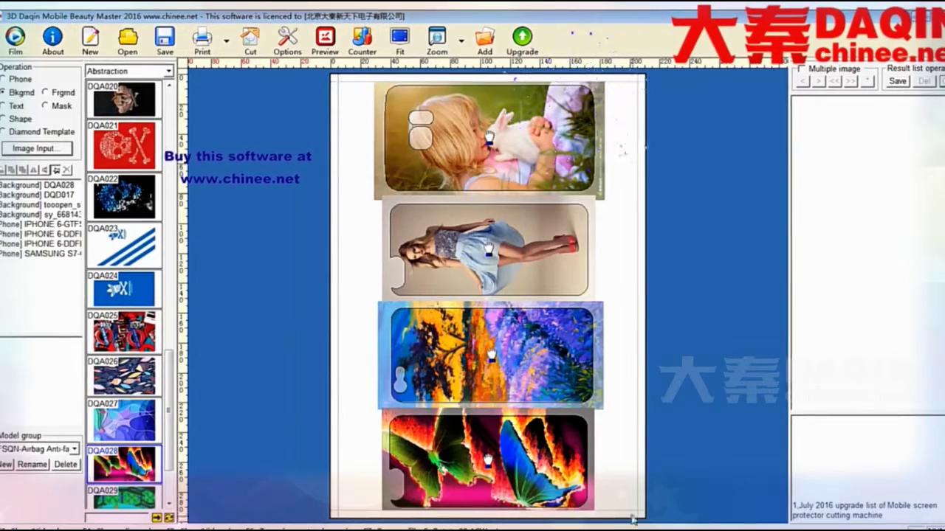
drag(357, 84, 623, 510)
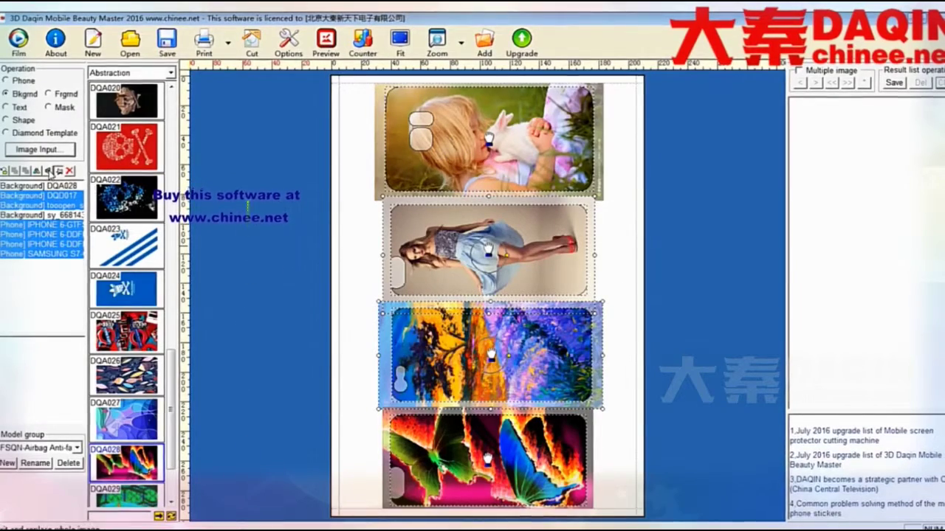
click(51, 173)
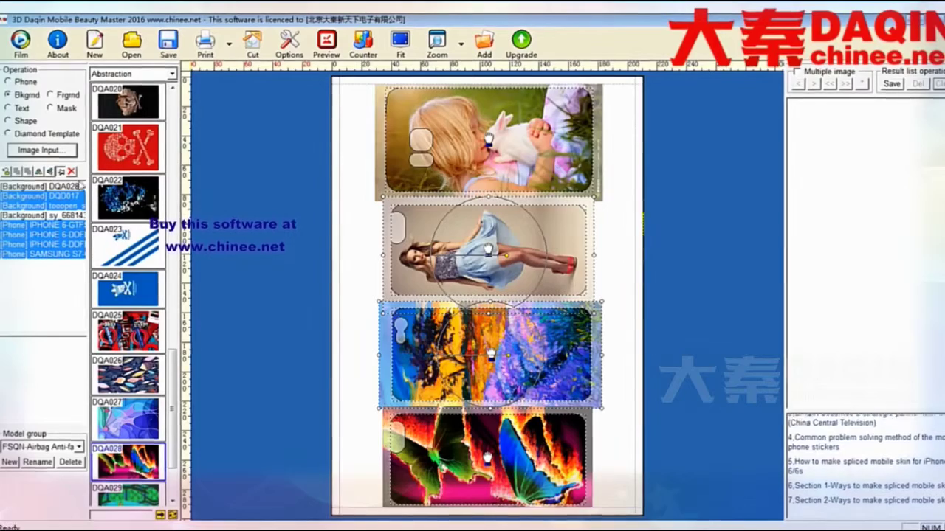
click(342, 264)
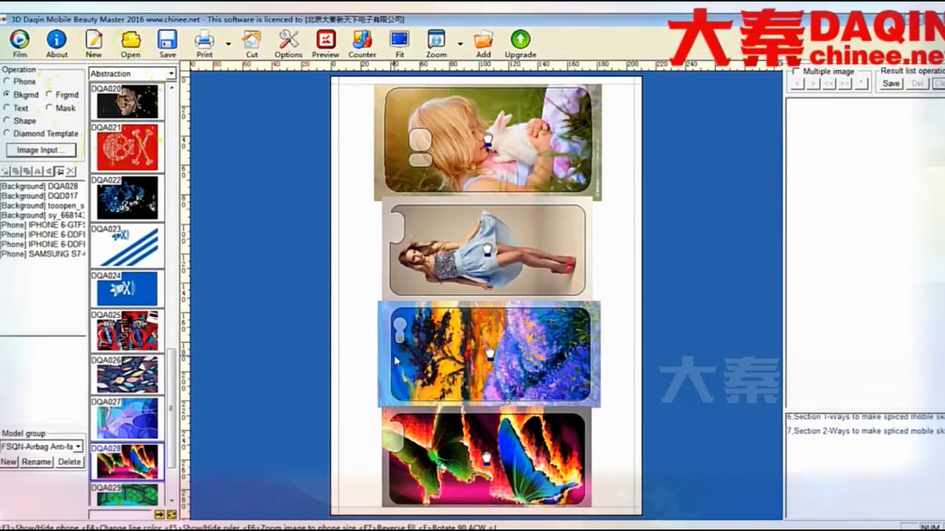
click(204, 40)
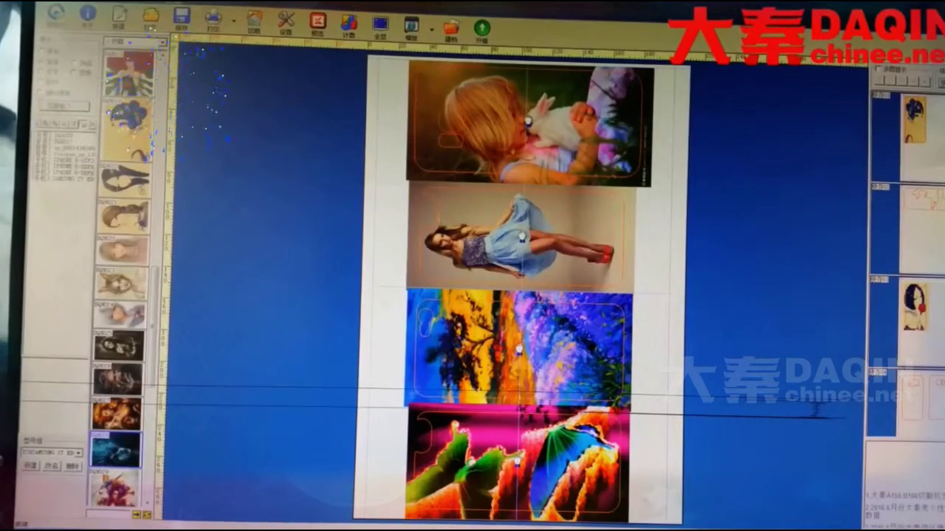